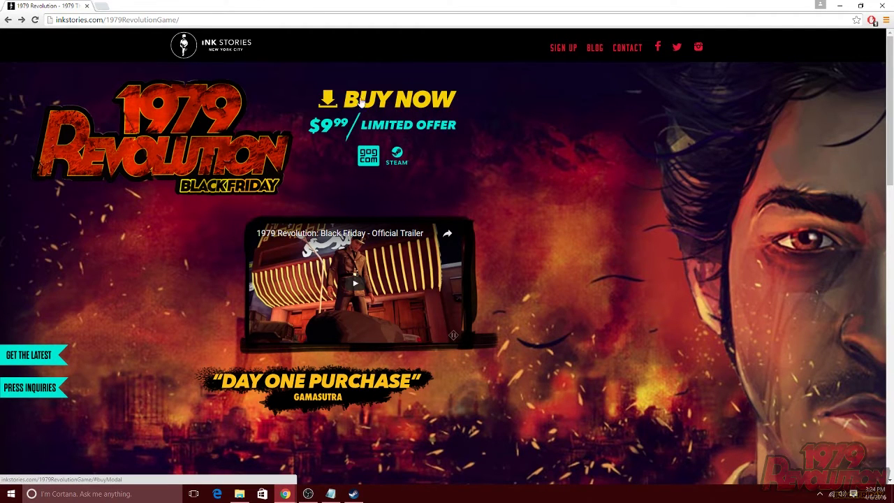
- Click BUY NOW on the 1979 Revolution: Black Friday page to open the checkout window
left_click(395, 102)
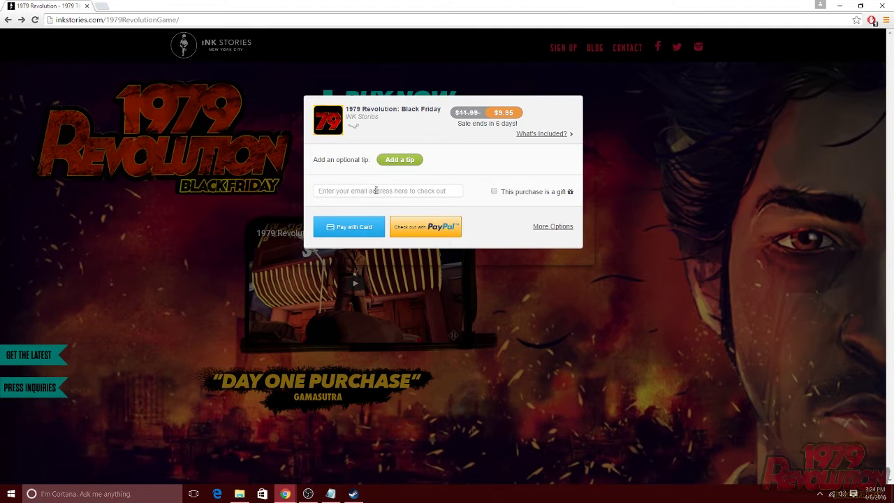
- Fill in the buyer's autofilled e-mail address and choose to pay the $9.95 by card
left_click(376, 190)
left_click(417, 229)
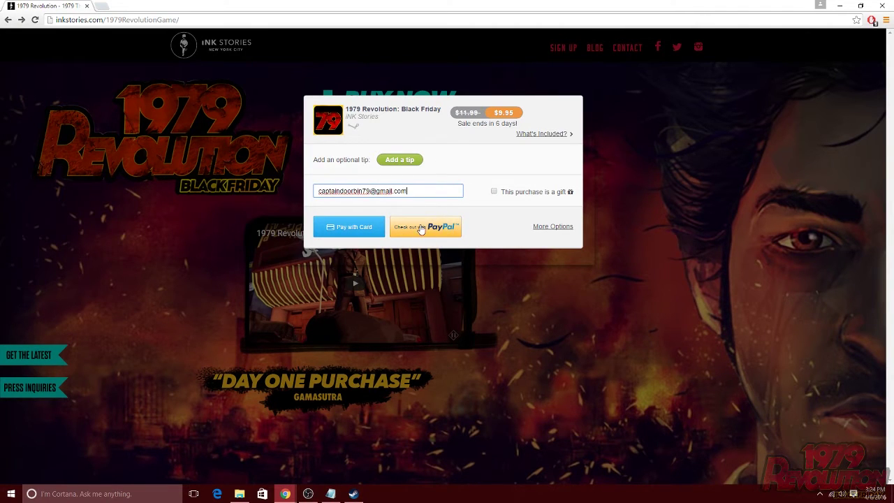
left_click(357, 235)
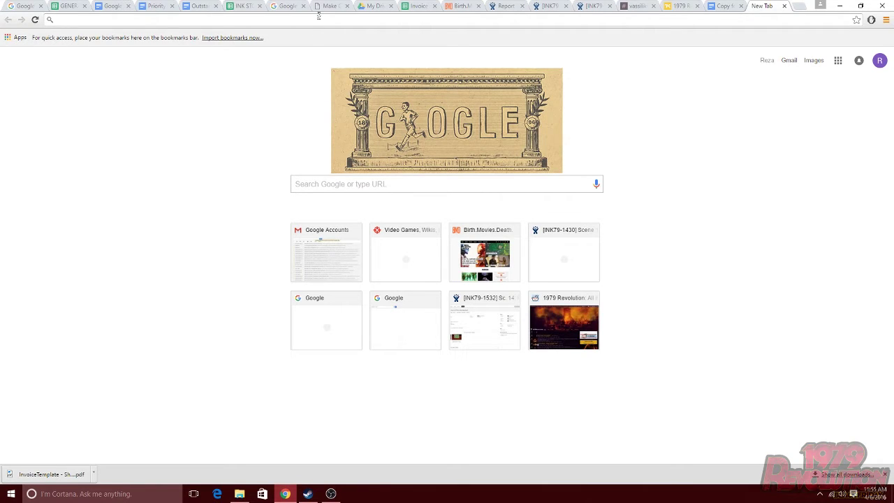
- Go to store.steampowered.com and open the Join Steam account creation form
type("store.steampowered.com/")
key("Return")
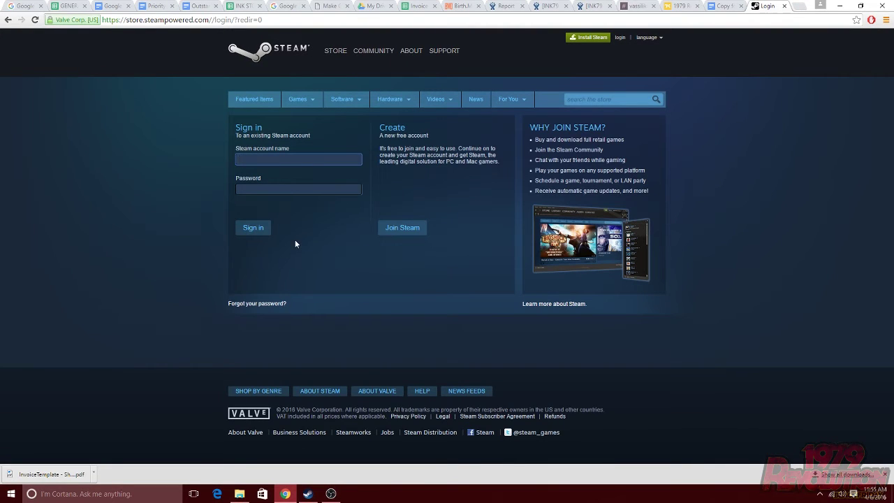
left_click(409, 232)
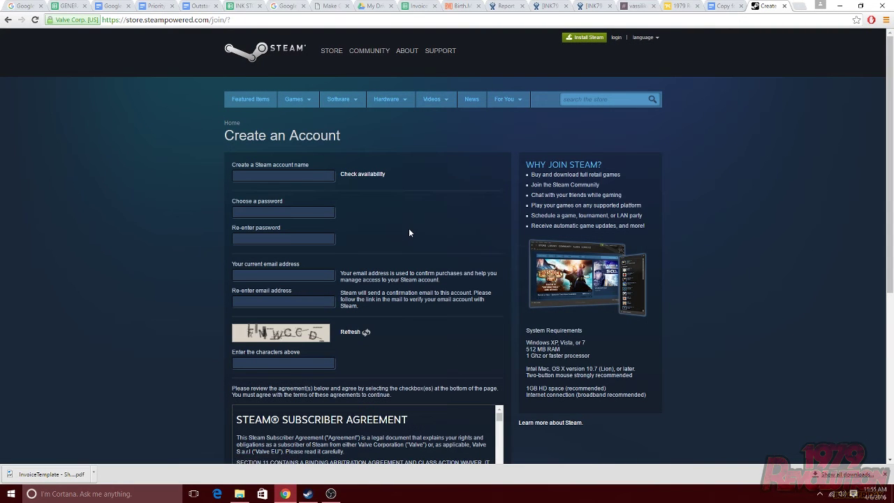
- Enter the chosen account name in the Steam registration form
left_click(292, 176)
scroll(398, 213, "down", 4)
scroll(398, 213, "up", 3)
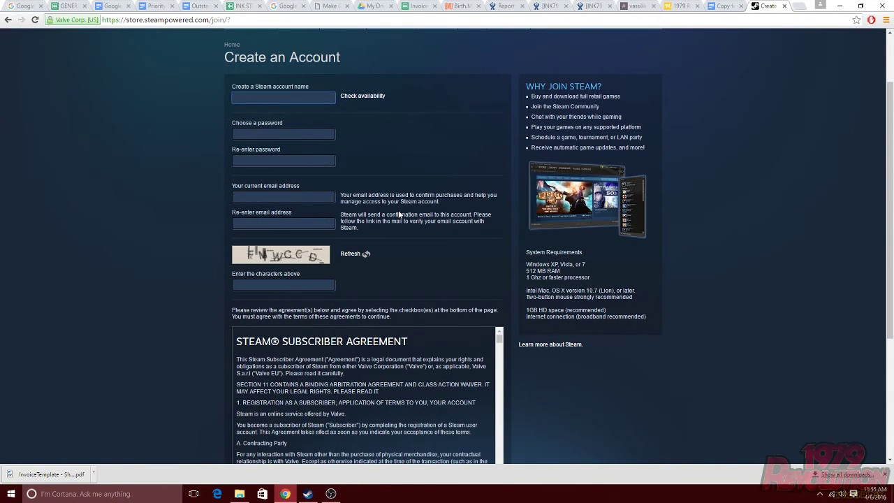
type("CaptainDoorbin79")
- Fill in the password and captcha, accept the Subscriber Agreement, and create the account
left_click(304, 135)
type("•••••")
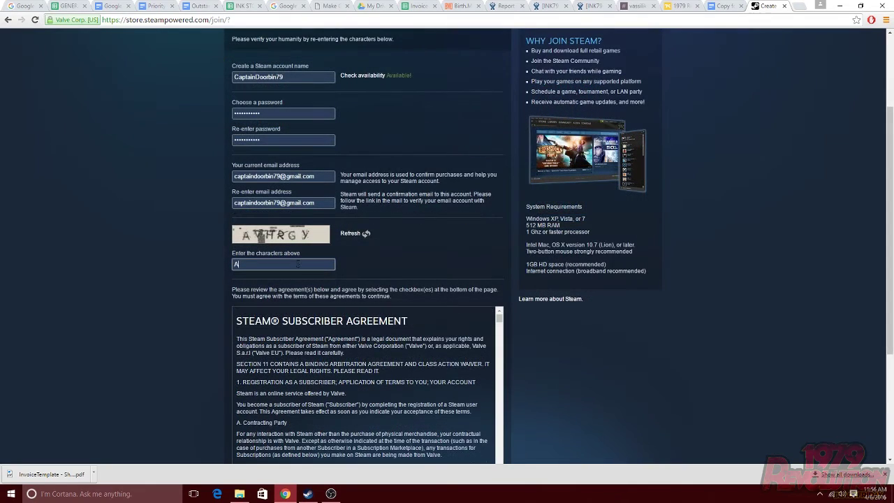
type("VHRGY")
scroll(297, 333, "down", 5)
scroll(210, 363, "down", 3)
left_click(235, 301)
left_click(441, 315)
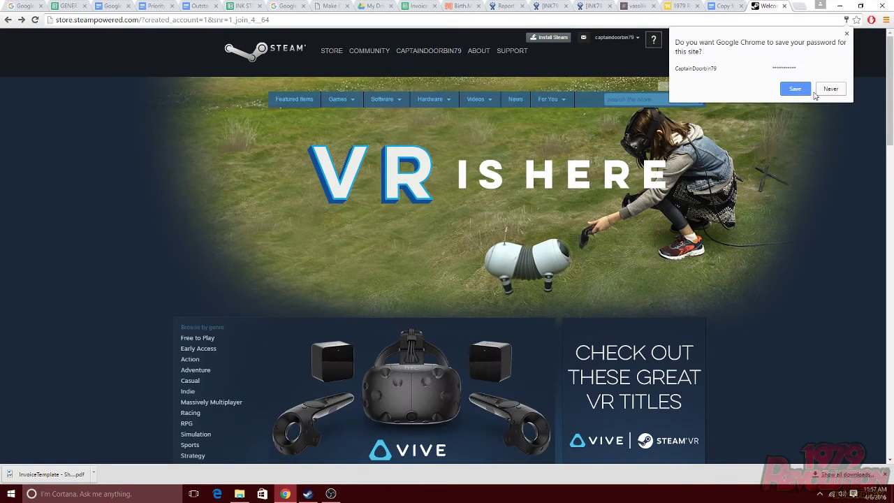
- Decline Chrome's password save, then download the Steam installer from Install Steam Now
left_click(829, 93)
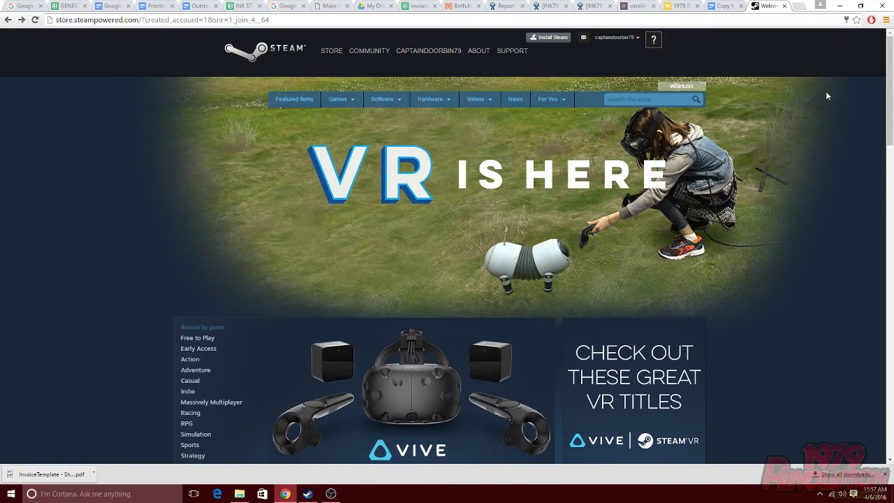
left_click(552, 39)
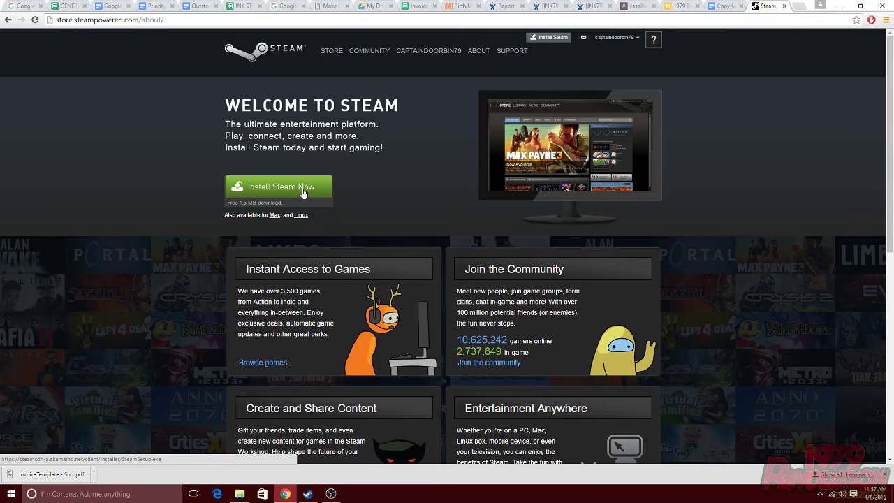
left_click(302, 190)
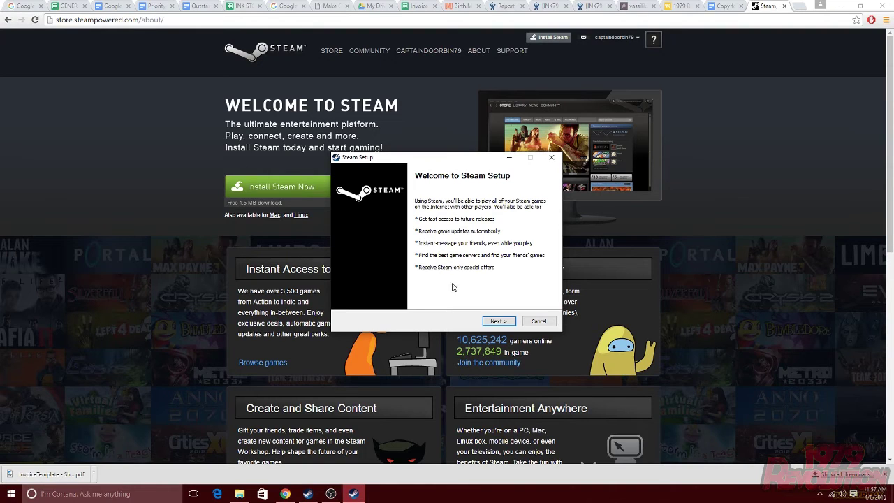
- Install Steam in English to C:\Program Files (x86)\Steam\ and finish with Run Steam checked
left_click(493, 322)
left_click(345, 300)
left_click(506, 324)
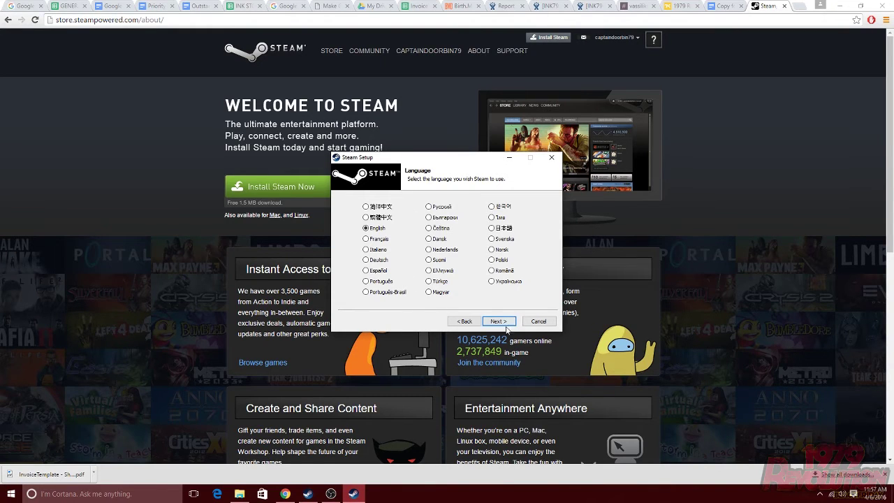
left_click(504, 323)
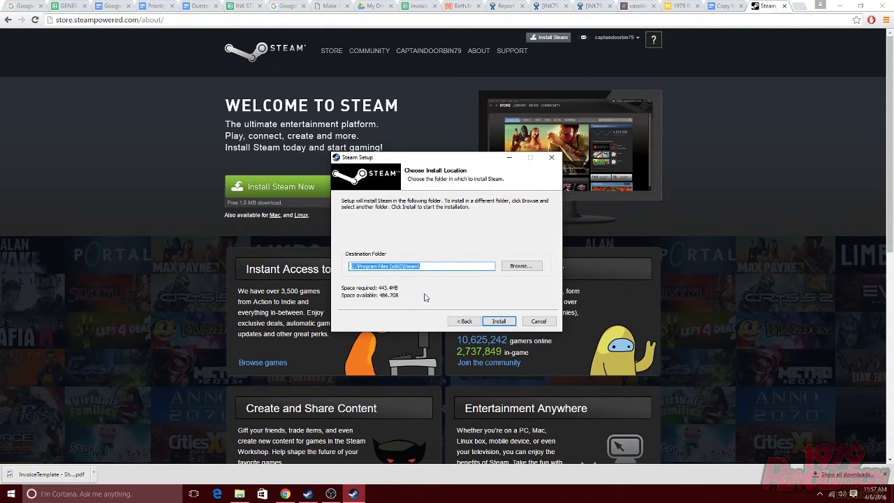
left_click(499, 322)
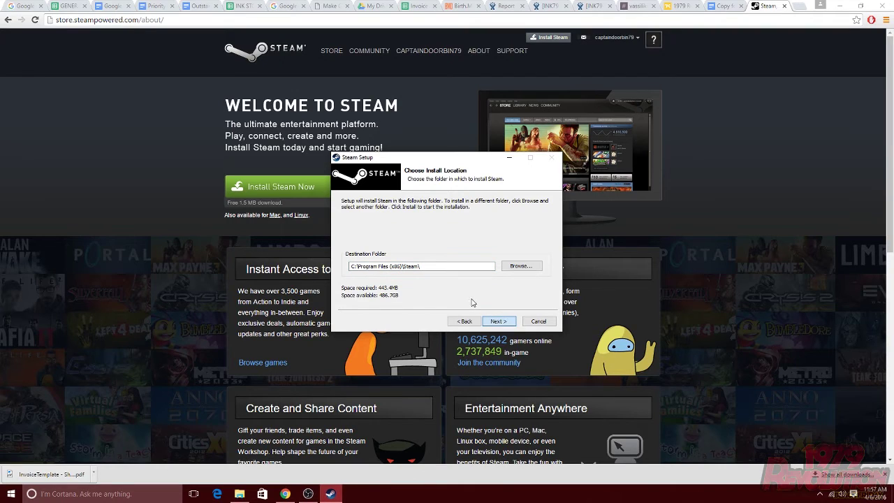
left_click(503, 323)
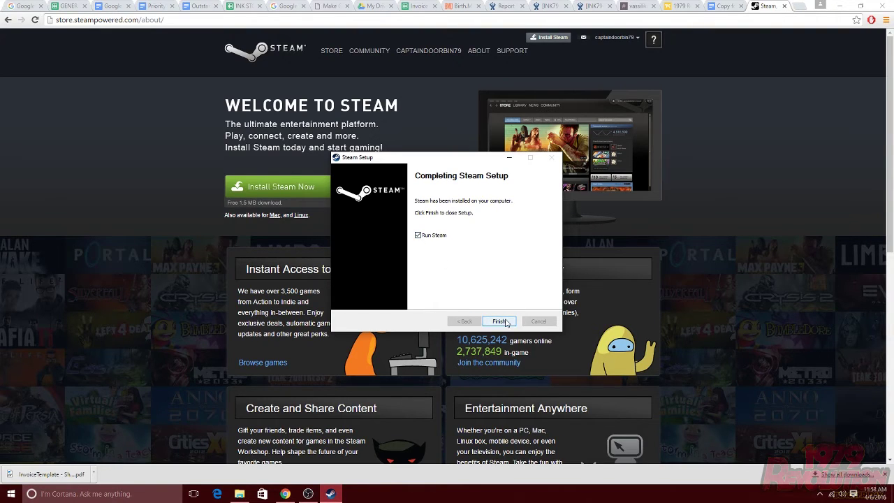
left_click(500, 322)
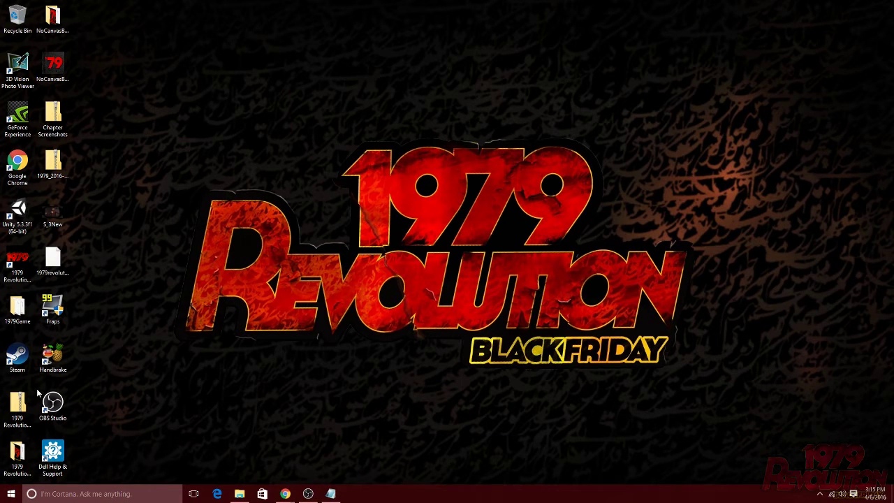
- Launch Steam from the desktop and log in with the new account's name and password
left_click(16, 363)
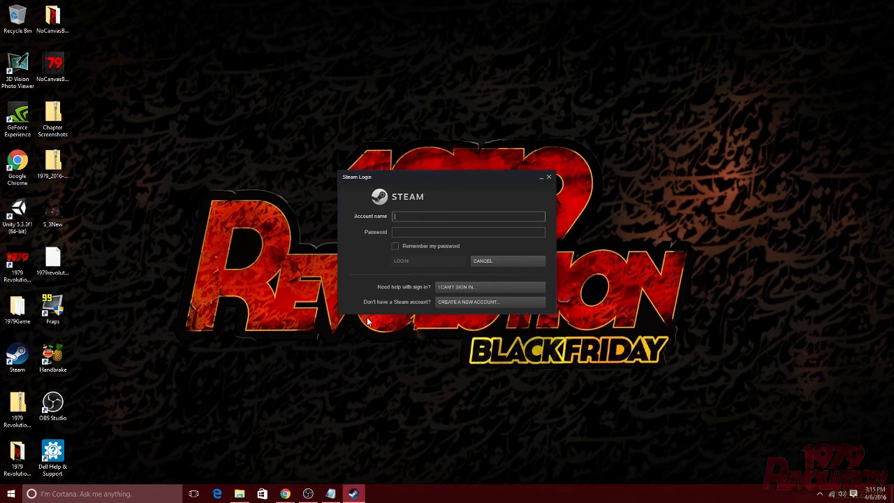
left_click(445, 216)
type("captaindoorbin79")
key("Tab")
type("••")
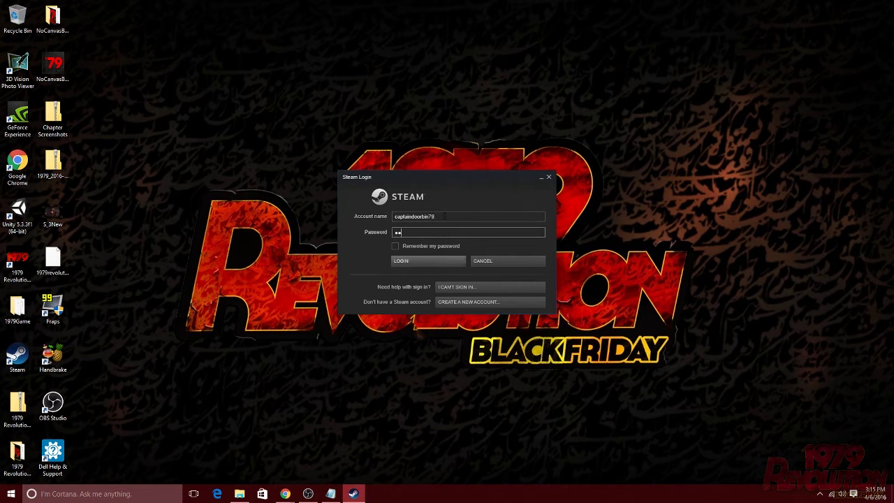
type("•••••")
key("BackSpace")
key("BackSpace")
key("BackSpace")
key("BackSpace")
key("BackSpace")
key("BackSpace")
key("BackSpace")
type("••••••••••••")
key("Return")
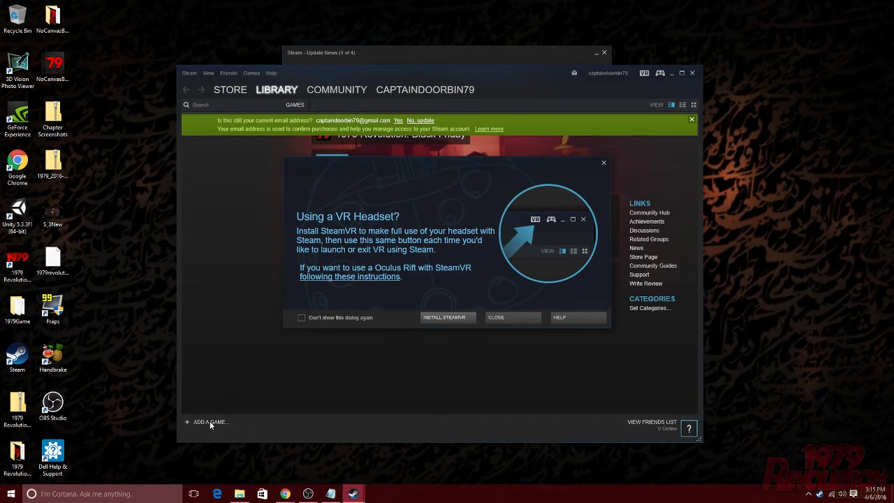
- Dismiss the VR prompt, choose Activate a Product on Steam, and agree to the Subscriber Agreement
left_click(504, 317)
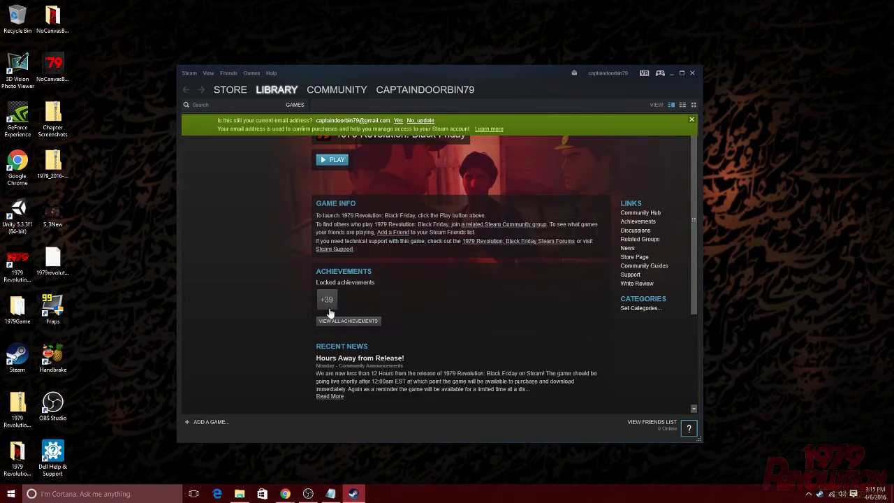
left_click(210, 423)
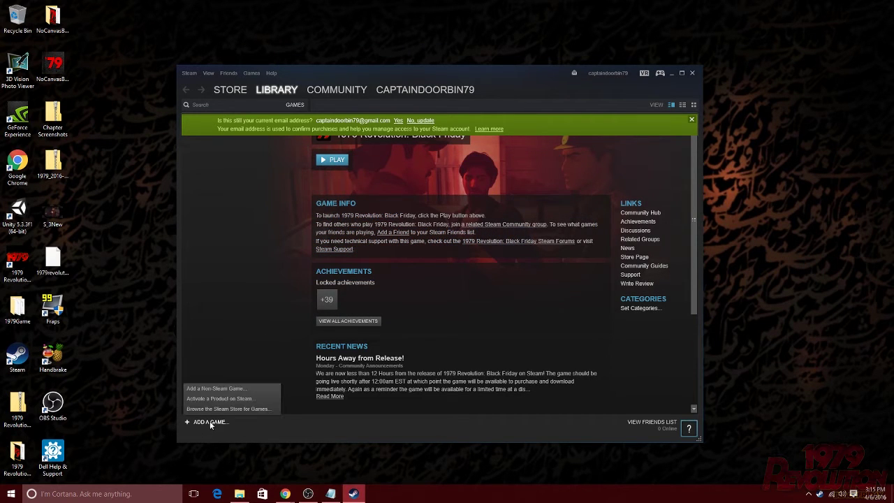
left_click(238, 397)
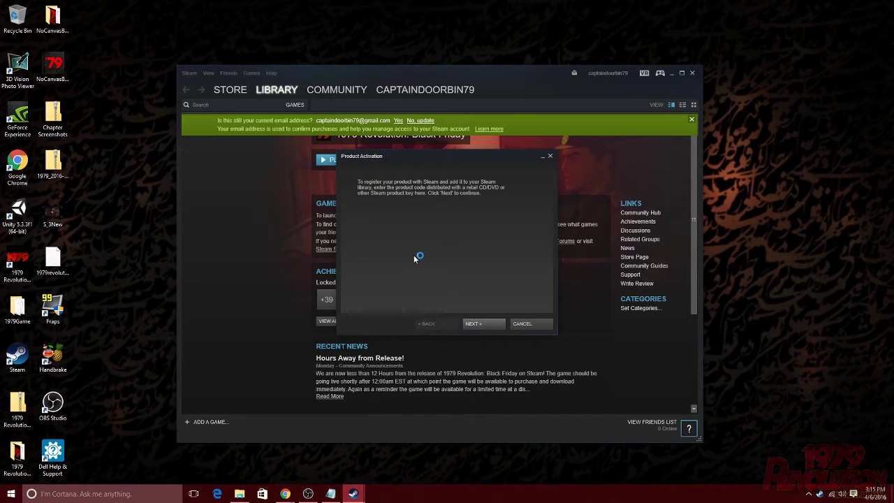
left_click(477, 324)
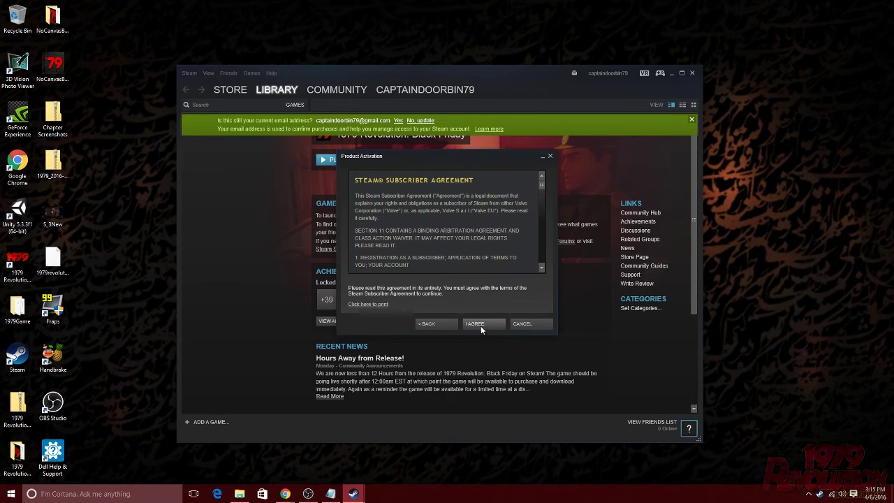
left_click(481, 326)
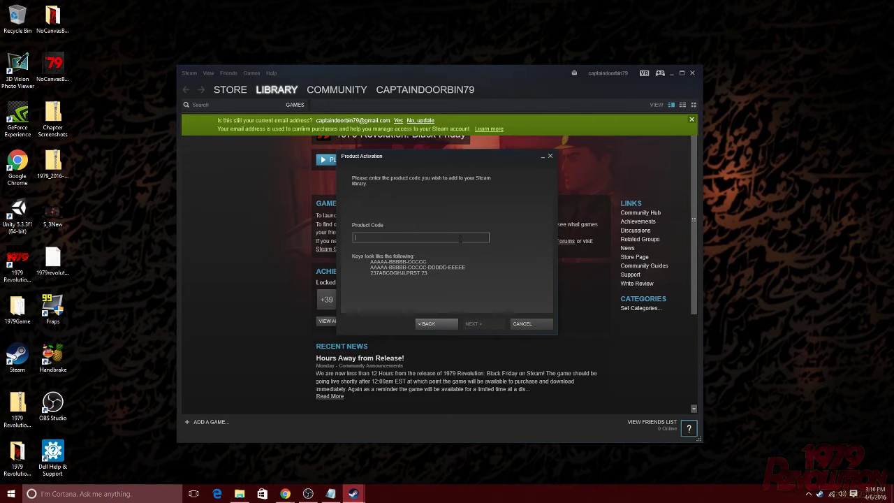
- Copy the purchased product key from the Notepad notes
left_click(330, 494)
key("ctrl+shift+Left")
left_click(278, 215)
key("ctrl+a")
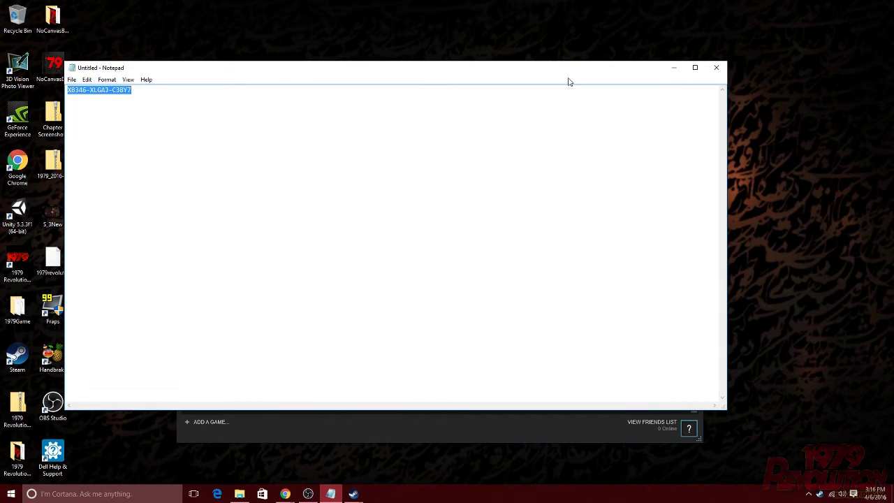
left_click(675, 67)
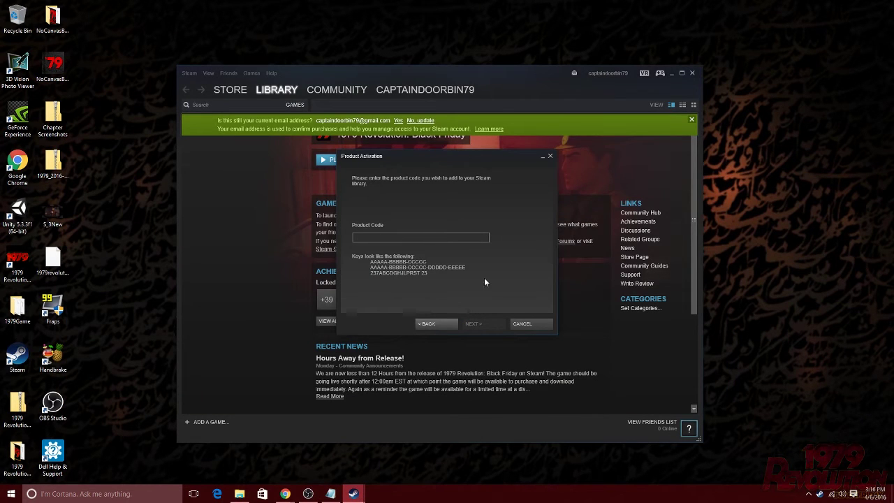
- Paste the key into the Product Code field and activate it, continuing to install options
key("ctrl+v")
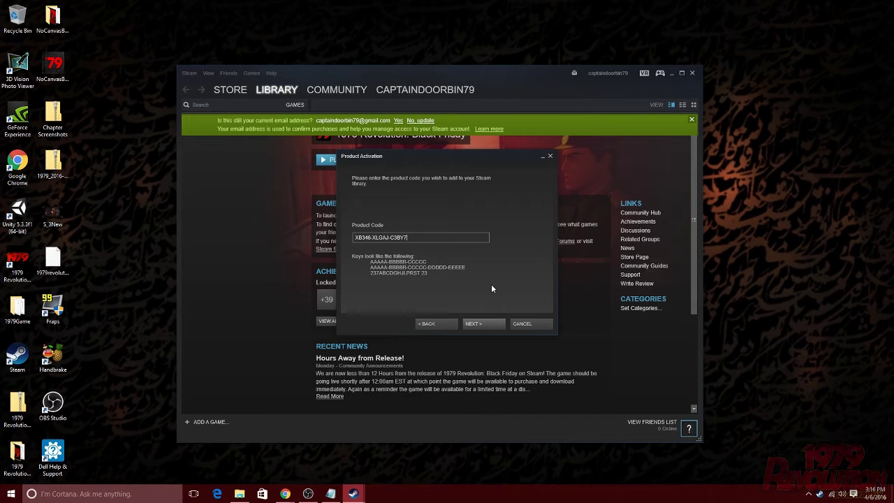
left_click(482, 326)
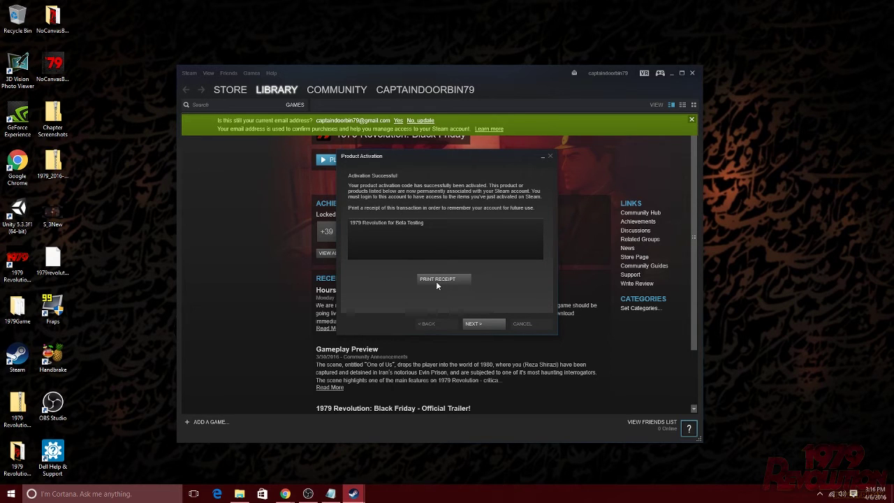
left_click(486, 326)
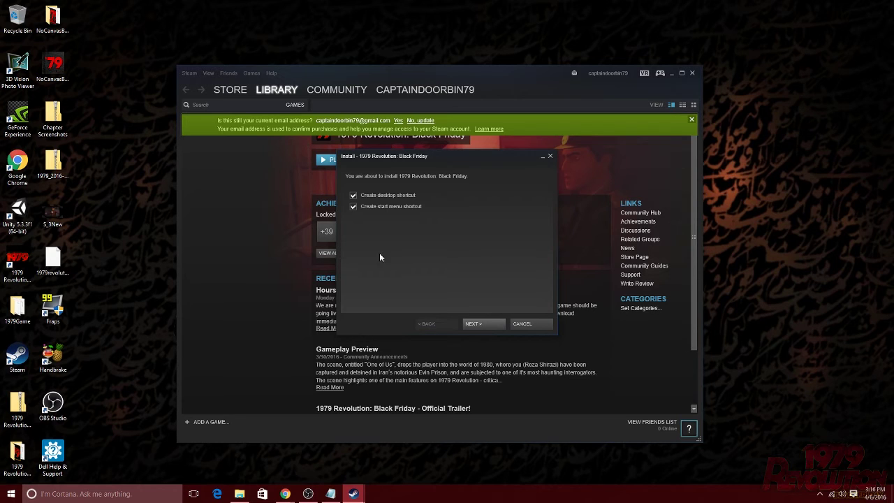
- Untick the start menu and desktop shortcut options and begin installing the game
left_click(353, 206)
left_click(353, 196)
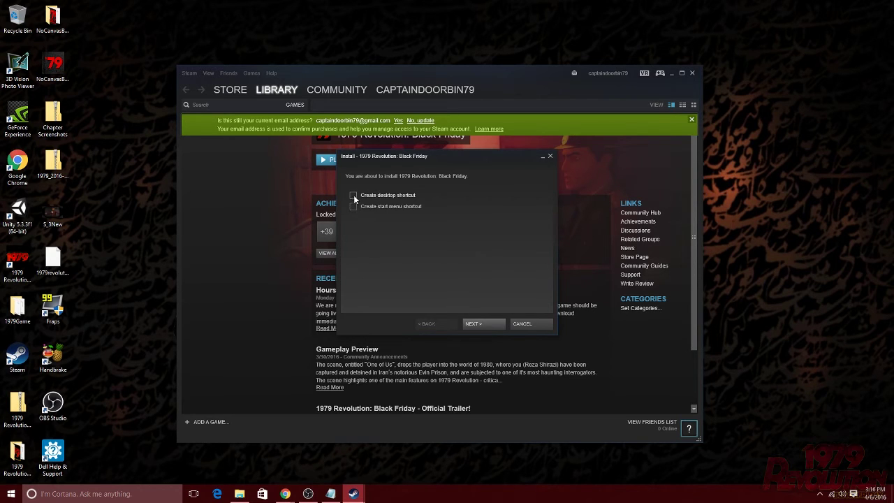
left_click(481, 322)
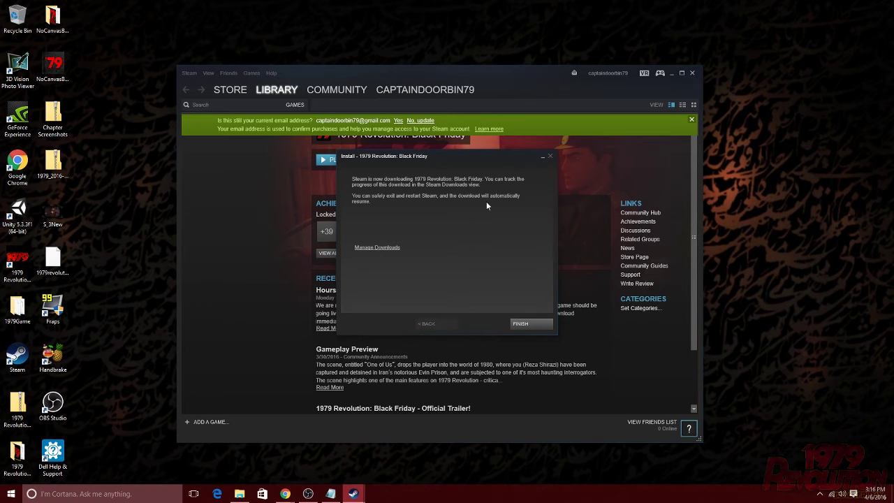
- Close the download confirmation and the install window
left_click(521, 324)
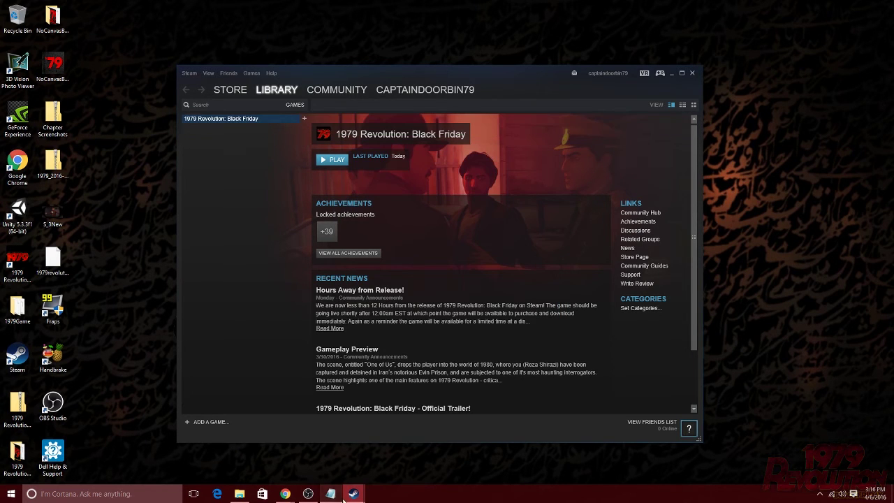
mouse_move(349, 497)
left_click(384, 448)
left_click(538, 323)
- Launch 1979 Revolution: Black Friday from its library context menu to reach the graphics settings
right_click(259, 118)
left_click(265, 96)
right_click(258, 118)
left_click(263, 133)
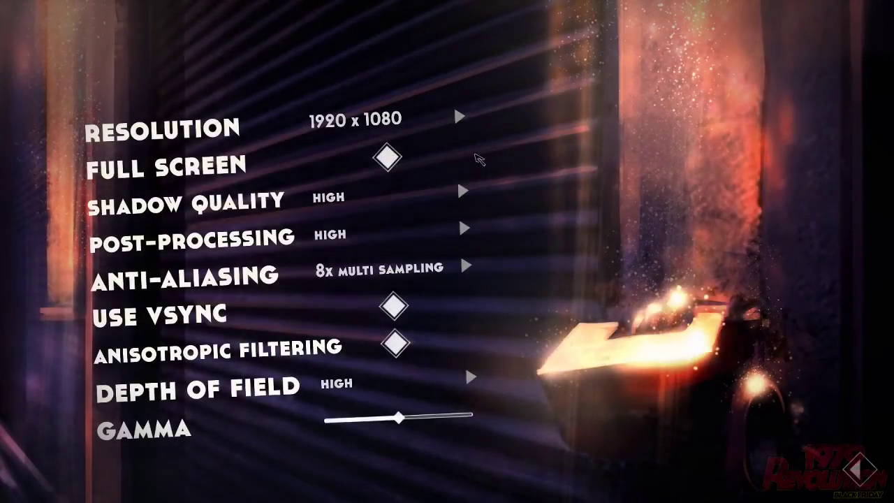
- Check the resolution list, keep 1920 x 1080, and continue to chapter selection
left_click(459, 117)
left_click_drag(631, 133, 633, 198)
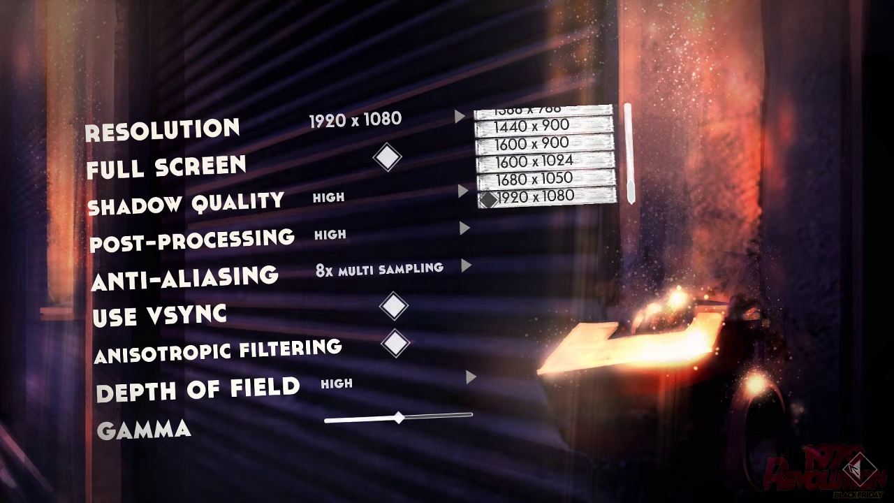
left_click(856, 473)
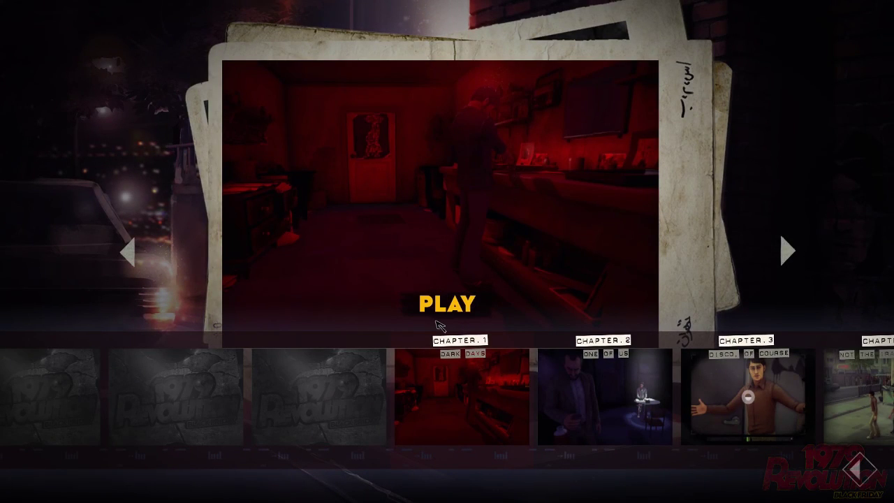
- Start Chapter 1 'Dark Days' from the chapter selection screen
left_click(437, 316)
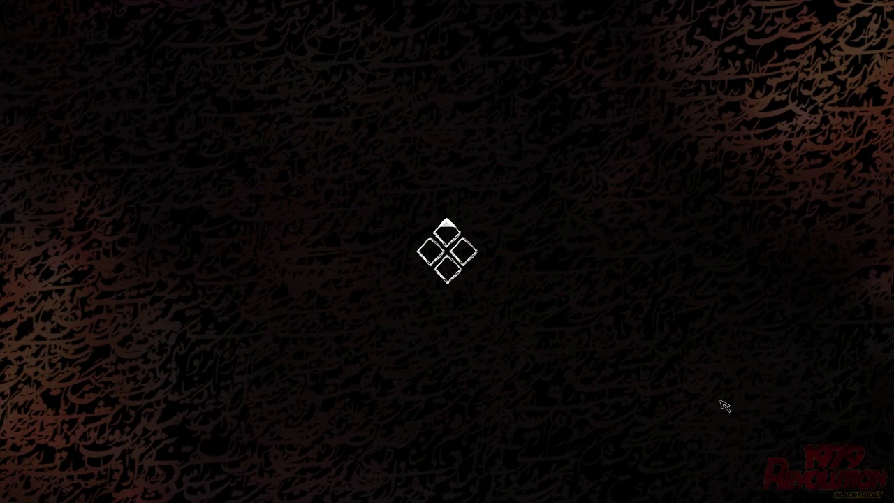